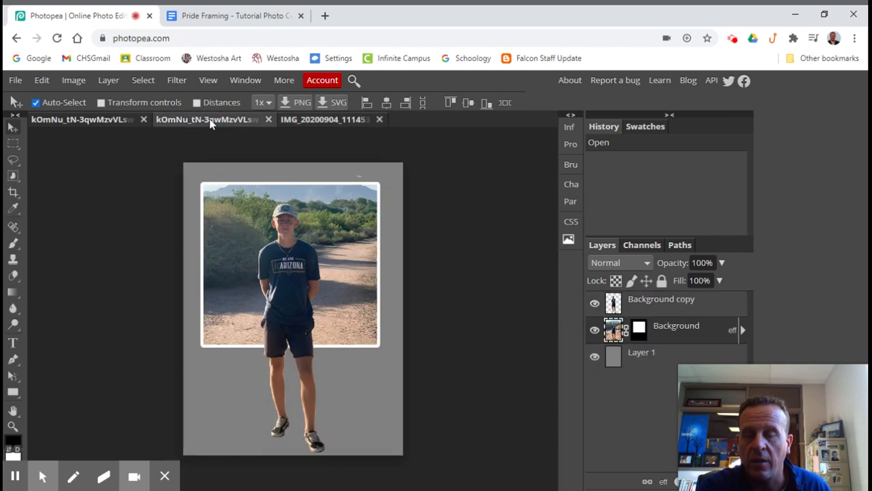
Duplicate the Background layer in the IMG_20200904 photo and hide the original layer
{"action": "left_click", "coordinate": [99, 119]}
{"action": "left_click", "coordinate": [323, 120]}
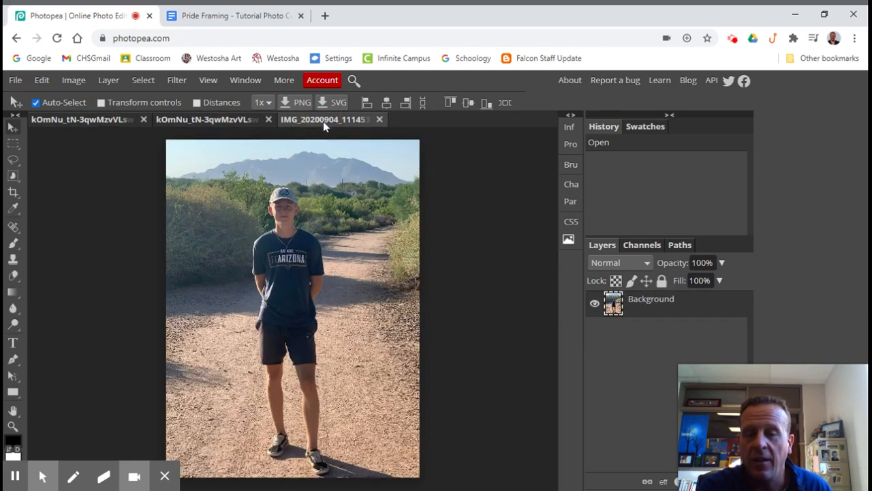
{"action": "right_click", "coordinate": [675, 305]}
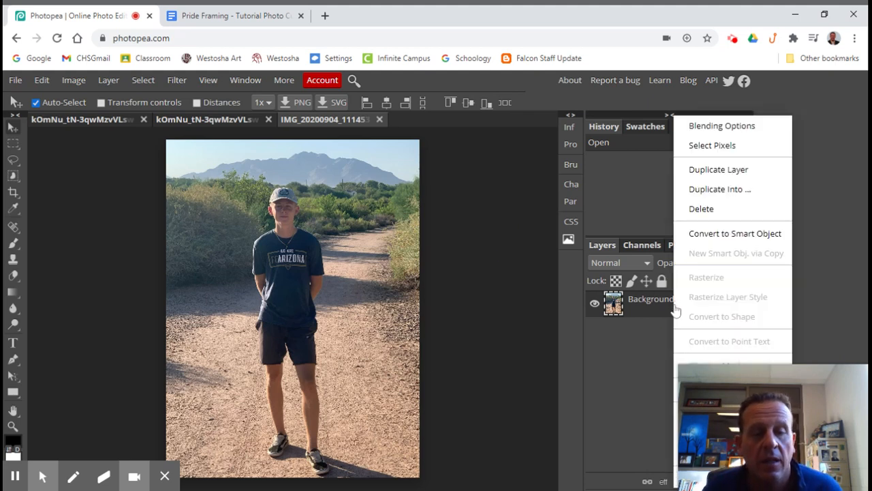
{"action": "left_click", "coordinate": [704, 172]}
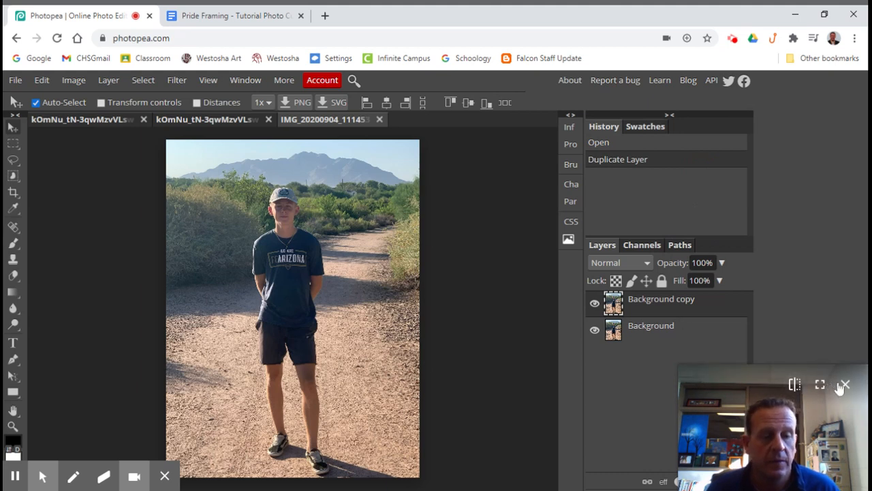
{"action": "left_click", "coordinate": [845, 386]}
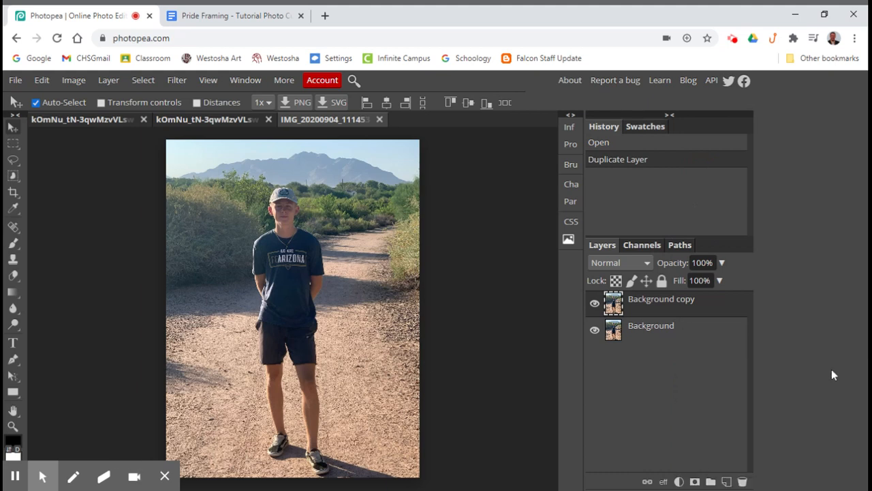
{"action": "left_click", "coordinate": [594, 331]}
Set the Eraser to 45 px and erase a strip of background along the shoulder on the image's left side
{"action": "left_click", "coordinate": [12, 427]}
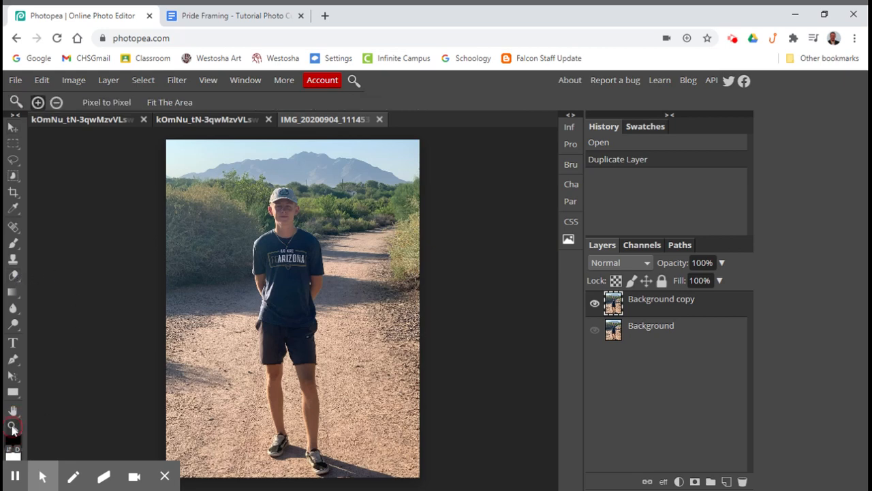
{"action": "left_click", "coordinate": [280, 230]}
{"action": "left_click", "coordinate": [279, 225]}
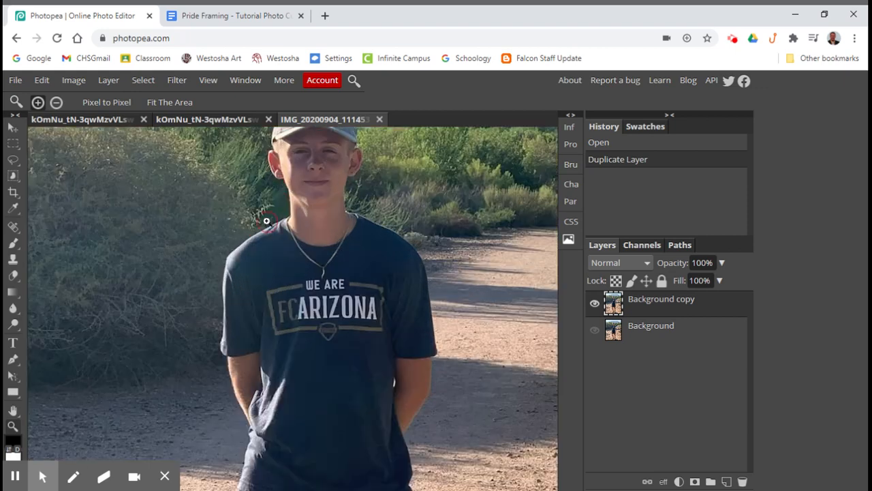
{"action": "left_click", "coordinate": [278, 220]}
{"action": "left_click", "coordinate": [278, 221]}
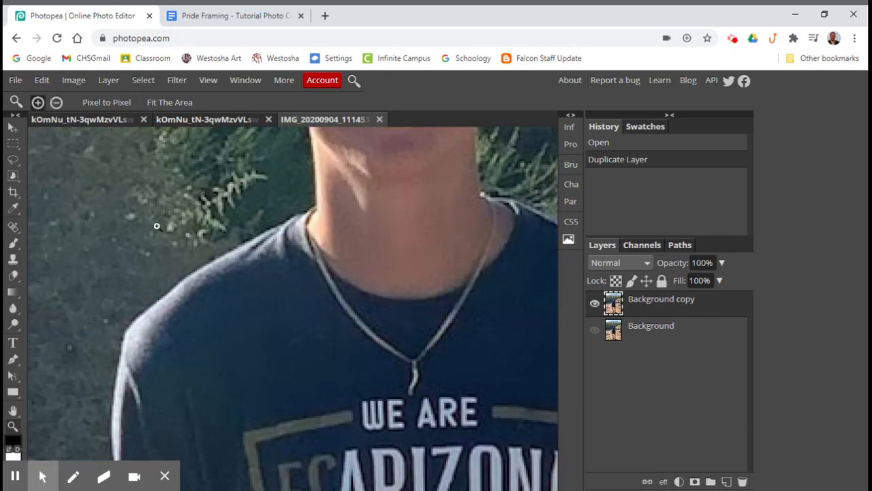
{"action": "left_click", "coordinate": [13, 275]}
{"action": "left_click", "coordinate": [46, 103]}
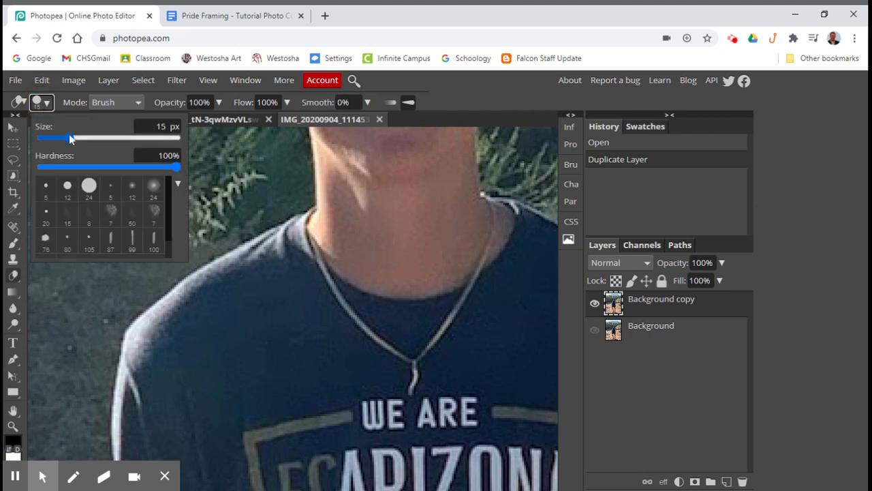
{"action": "mouse_move", "coordinate": [69, 136]}
{"action": "left_mouse_down"}
{"action": "mouse_move", "coordinate": [98, 138]}
{"action": "mouse_move", "coordinate": [85, 137]}
{"action": "left_mouse_up"}
{"action": "left_click", "coordinate": [226, 175]}
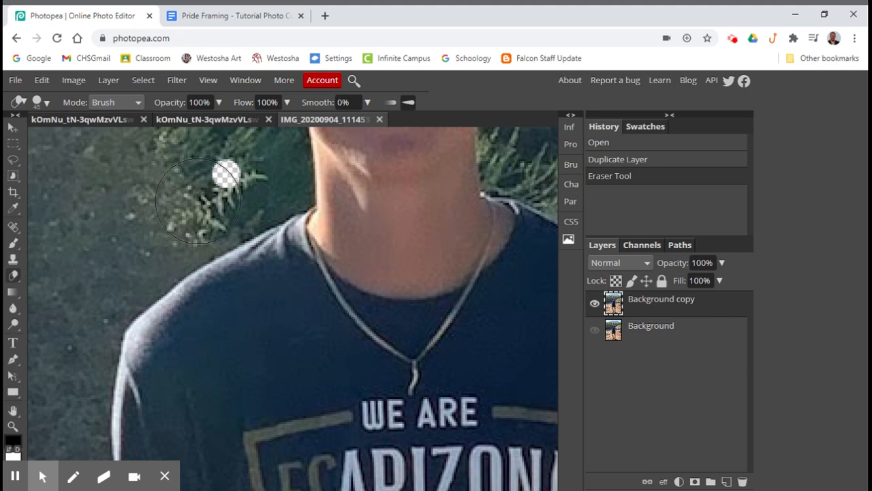
{"action": "mouse_move", "coordinate": [229, 181]}
{"action": "left_mouse_down"}
{"action": "mouse_move", "coordinate": [258, 208]}
{"action": "mouse_move", "coordinate": [158, 272]}
{"action": "mouse_move", "coordinate": [111, 316]}
{"action": "mouse_move", "coordinate": [92, 378]}
{"action": "left_mouse_up"}
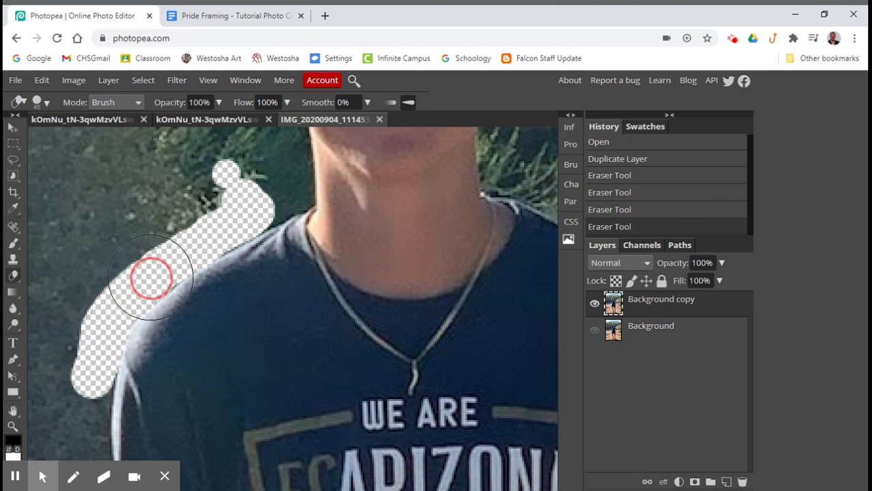
{"action": "left_click", "coordinate": [197, 249]}
Erase the background in the corner between the same shoulder and the neck
{"action": "left_click", "coordinate": [41, 79]}
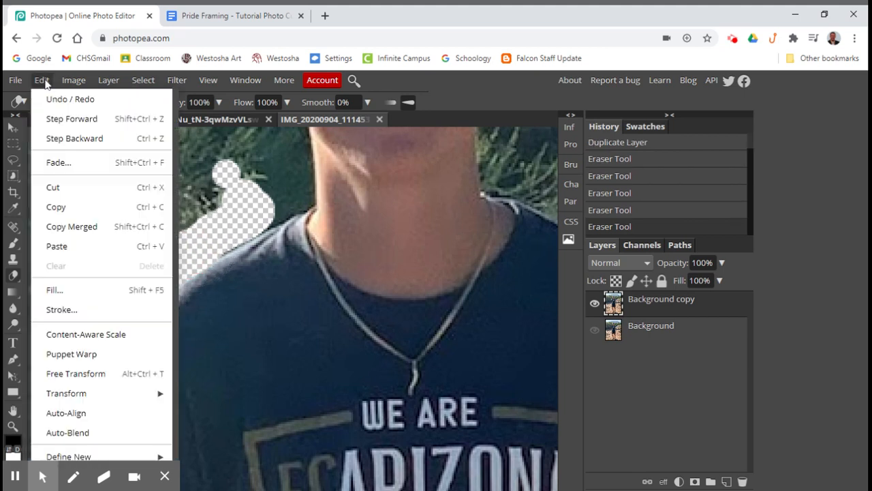
{"action": "left_click", "coordinate": [269, 176]}
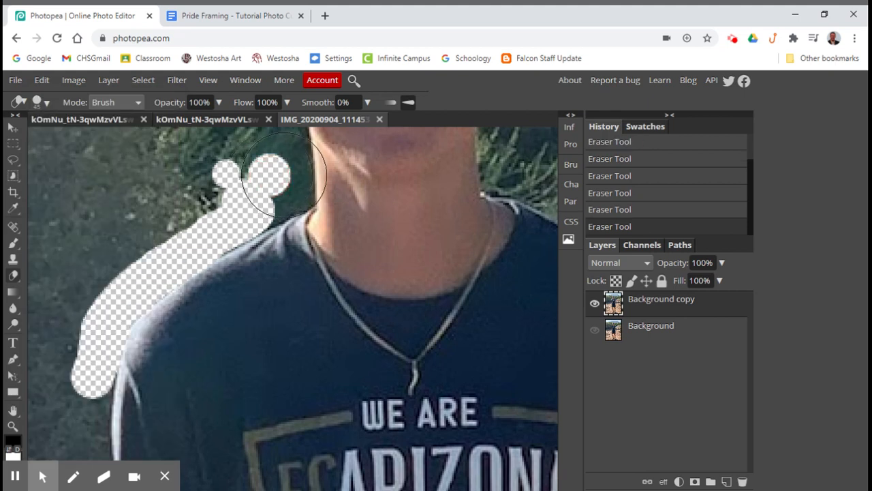
{"action": "left_click", "coordinate": [286, 178]}
{"action": "left_click", "coordinate": [288, 184]}
{"action": "left_click", "coordinate": [288, 191]}
{"action": "left_click", "coordinate": [283, 195]}
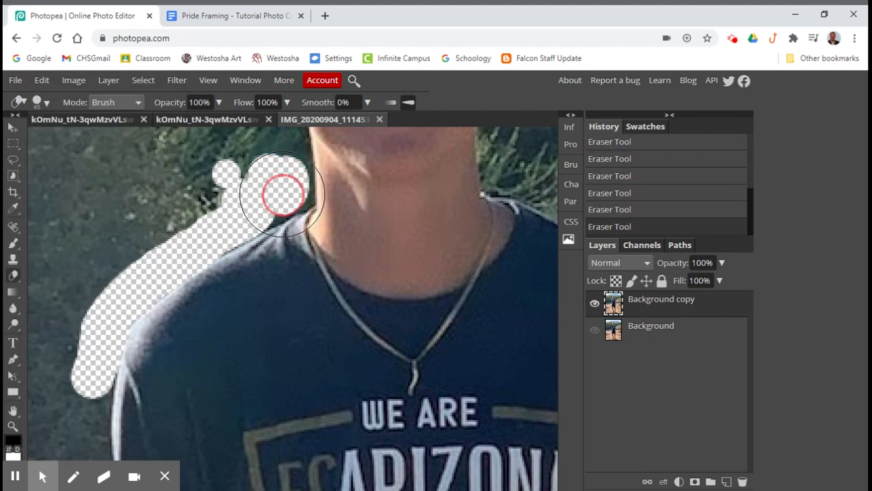
{"action": "left_click", "coordinate": [279, 197]}
{"action": "mouse_move", "coordinate": [279, 198]}
{"action": "left_mouse_down"}
{"action": "mouse_move", "coordinate": [259, 209]}
{"action": "mouse_move", "coordinate": [276, 204]}
{"action": "left_mouse_up"}
Reduce the eraser size and erase the thin remaining background right beside the neck
{"action": "key", "text": "bracketleft"}
{"action": "key", "text": "bracketleft"}
{"action": "key", "text": "bracketleft"}
{"action": "key", "text": "bracketleft"}
{"action": "key", "text": "bracketleft"}
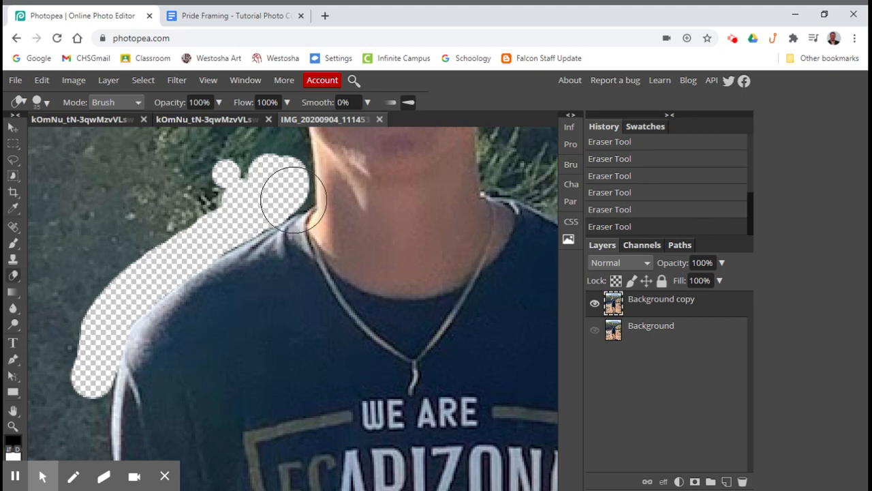
{"action": "key", "text": "bracketleft"}
{"action": "key", "text": "bracketleft"}
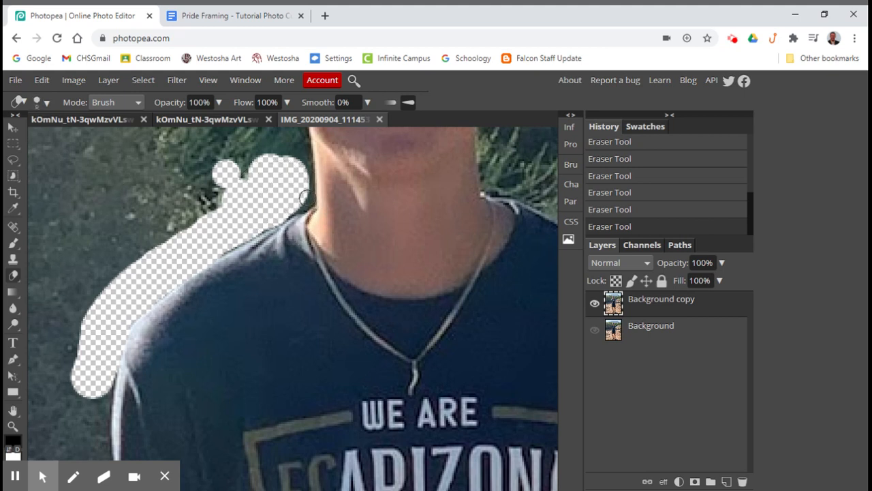
{"action": "mouse_move", "coordinate": [304, 198]}
{"action": "left_mouse_down"}
{"action": "mouse_move", "coordinate": [293, 207]}
{"action": "mouse_move", "coordinate": [306, 197]}
{"action": "mouse_move", "coordinate": [306, 151]}
{"action": "mouse_move", "coordinate": [305, 166]}
{"action": "left_mouse_up"}
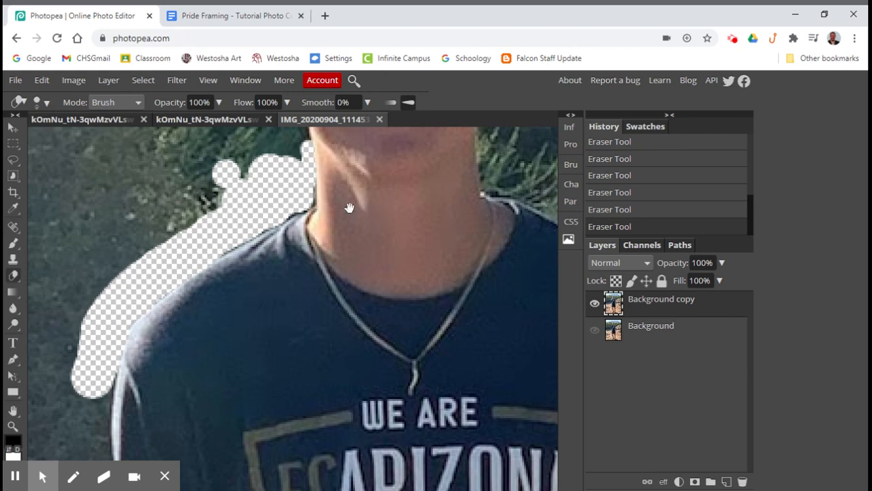
Continue erasing the background with the small eraser along the jaw and under the ear
{"action": "mouse_move", "coordinate": [350, 204]}
{"action": "left_mouse_down"}
{"action": "mouse_move", "coordinate": [335, 441]}
{"action": "mouse_move", "coordinate": [383, 458]}
{"action": "left_mouse_up"}
{"action": "mouse_move", "coordinate": [330, 414]}
{"action": "left_mouse_down"}
{"action": "mouse_move", "coordinate": [331, 397]}
{"action": "mouse_move", "coordinate": [340, 398]}
{"action": "mouse_move", "coordinate": [323, 355]}
{"action": "mouse_move", "coordinate": [337, 385]}
{"action": "mouse_move", "coordinate": [324, 360]}
{"action": "mouse_move", "coordinate": [293, 353]}
{"action": "mouse_move", "coordinate": [310, 357]}
{"action": "mouse_move", "coordinate": [289, 338]}
{"action": "mouse_move", "coordinate": [298, 331]}
{"action": "left_mouse_up"}
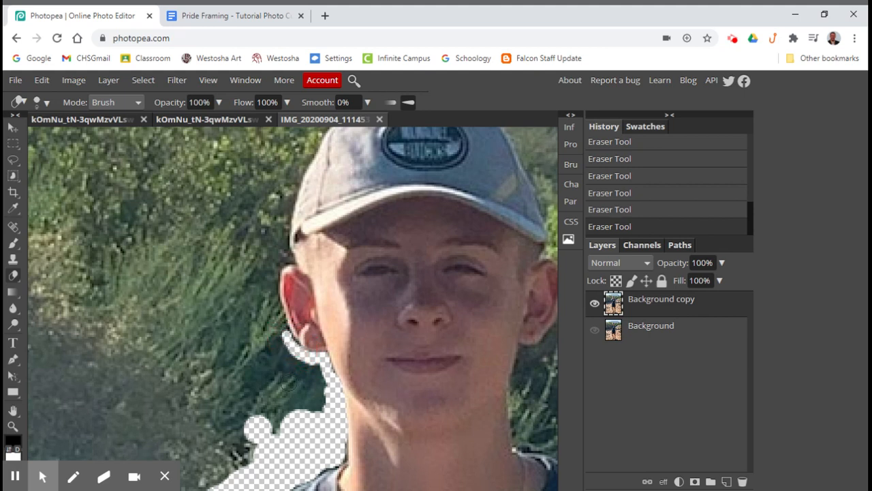
{"action": "left_click_drag", "start_coordinate": [281, 390], "coordinate": [310, 264]}
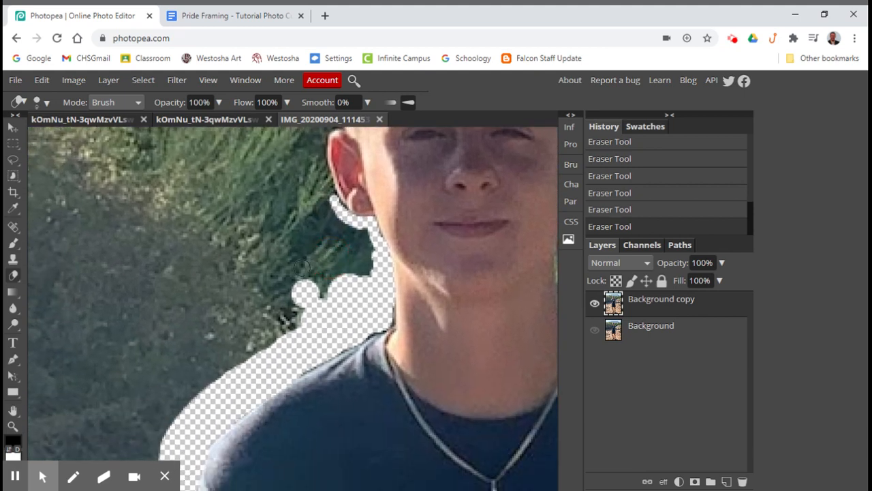
{"action": "mouse_move", "coordinate": [362, 259]}
{"action": "left_mouse_down"}
{"action": "mouse_move", "coordinate": [346, 280]}
{"action": "mouse_move", "coordinate": [370, 267]}
{"action": "mouse_move", "coordinate": [367, 250]}
{"action": "mouse_move", "coordinate": [349, 255]}
{"action": "mouse_move", "coordinate": [355, 240]}
{"action": "mouse_move", "coordinate": [343, 264]}
{"action": "mouse_move", "coordinate": [298, 298]}
{"action": "mouse_move", "coordinate": [308, 307]}
{"action": "mouse_move", "coordinate": [274, 329]}
{"action": "mouse_move", "coordinate": [278, 307]}
{"action": "mouse_move", "coordinate": [238, 312]}
{"action": "mouse_move", "coordinate": [219, 327]}
{"action": "mouse_move", "coordinate": [220, 370]}
{"action": "mouse_move", "coordinate": [192, 359]}
{"action": "mouse_move", "coordinate": [191, 318]}
{"action": "left_mouse_up"}
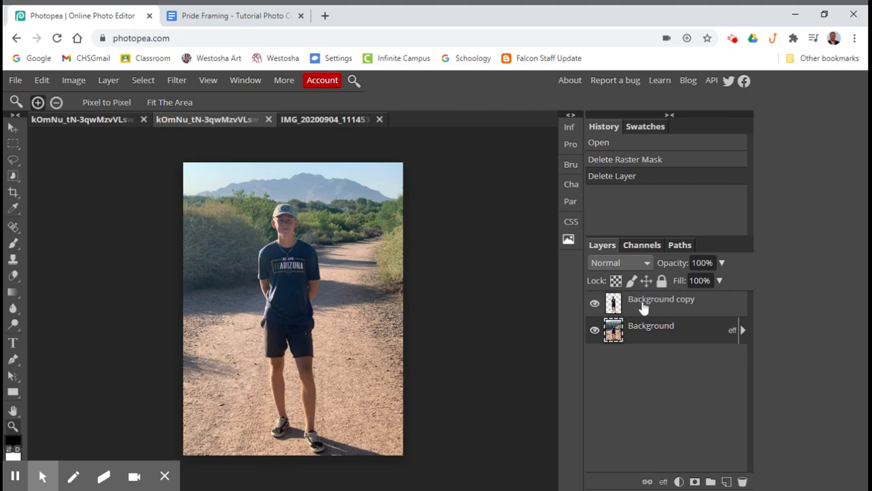
Toggle the Background and Background copy layers in the prepared document to examine the finished cut-out of the figure
{"action": "left_click", "coordinate": [595, 330]}
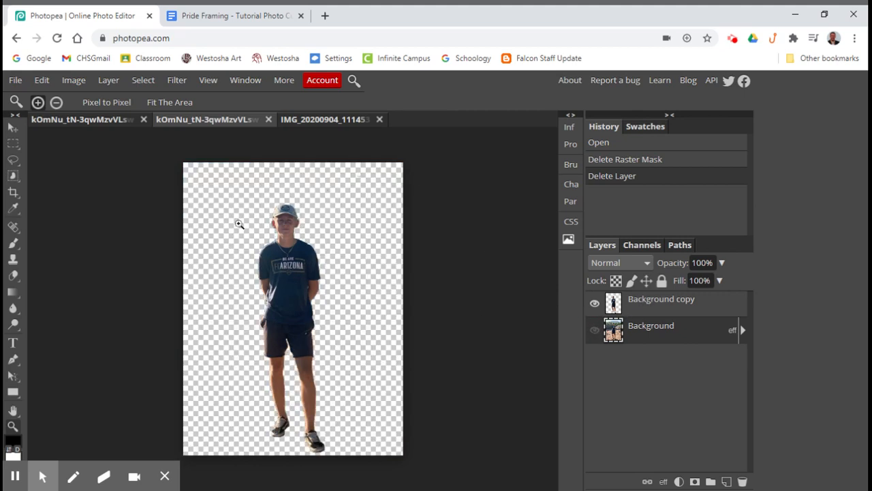
{"action": "left_click", "coordinate": [14, 129]}
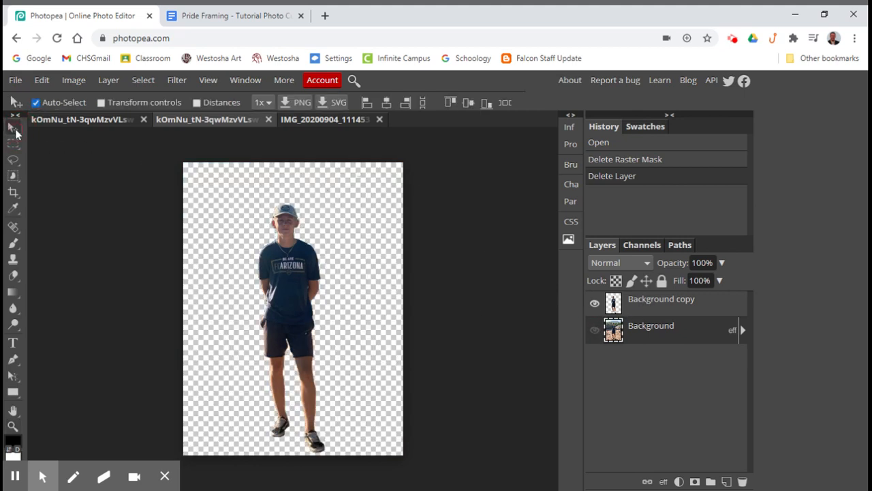
{"action": "left_click", "coordinate": [594, 303]}
{"action": "left_click", "coordinate": [595, 304]}
{"action": "left_click", "coordinate": [595, 330]}
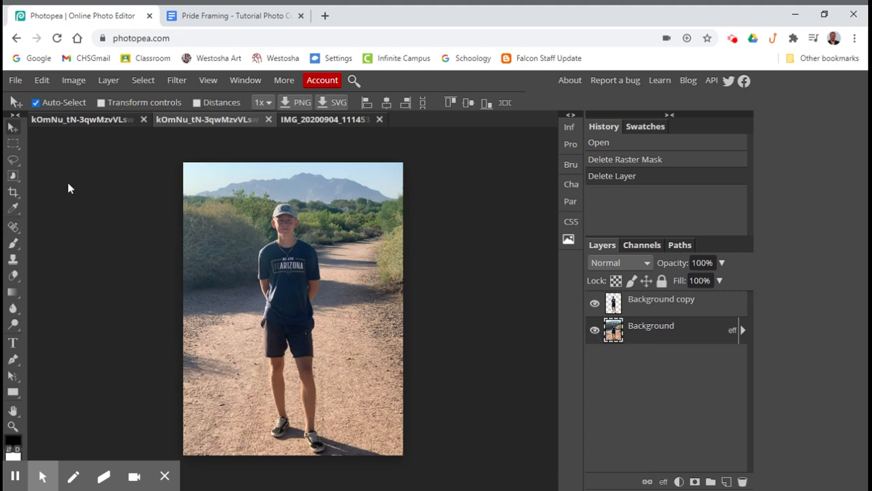
Make a tall rectangular selection from the sky down to the knees around the figure and mask the Background layer with it
{"action": "left_click", "coordinate": [20, 147]}
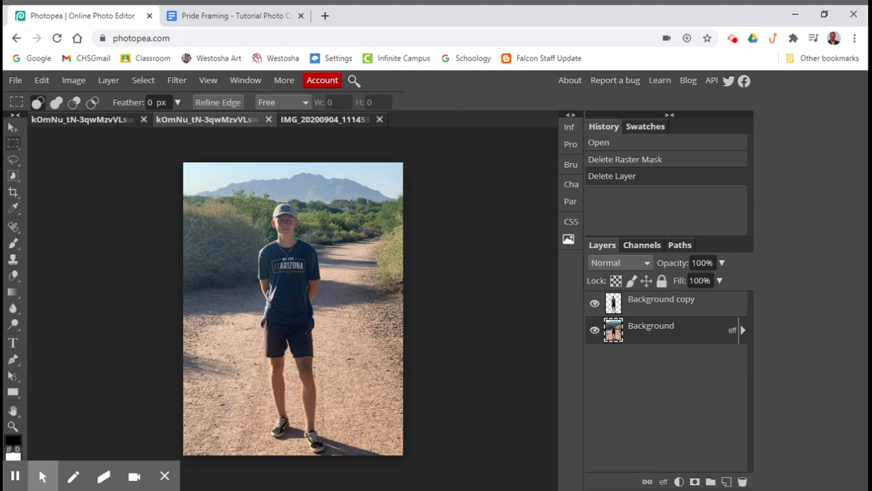
{"action": "left_click_drag", "start_coordinate": [220, 170], "coordinate": [349, 375]}
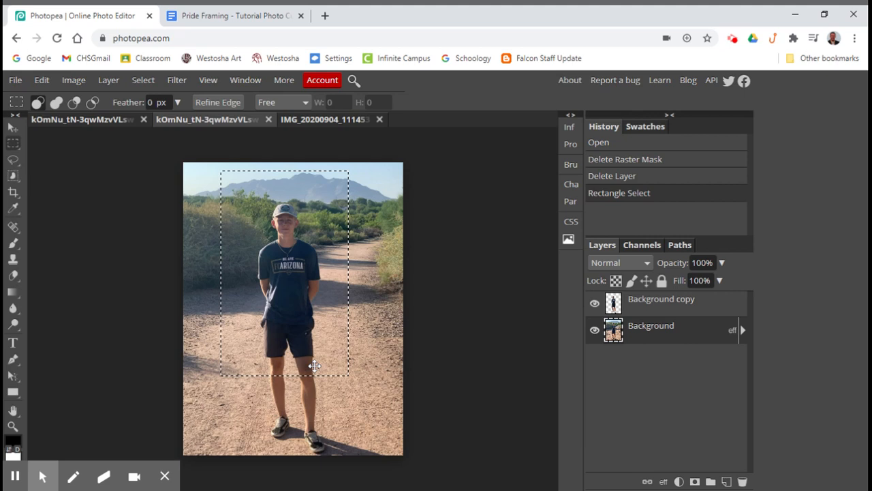
{"action": "left_click", "coordinate": [85, 121]}
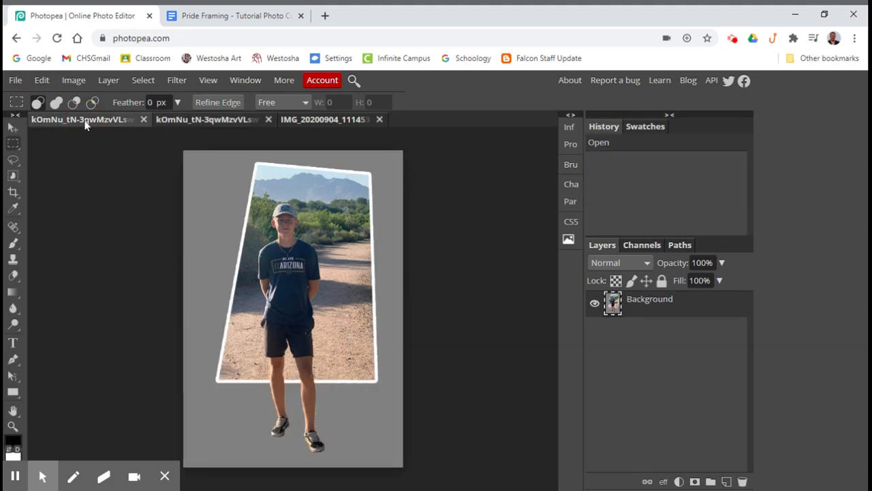
{"action": "left_click", "coordinate": [199, 120]}
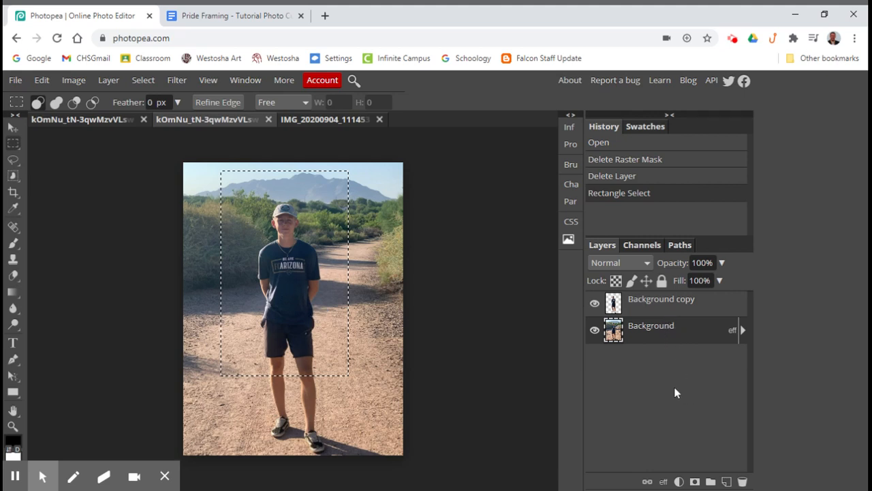
{"action": "left_click", "coordinate": [694, 482]}
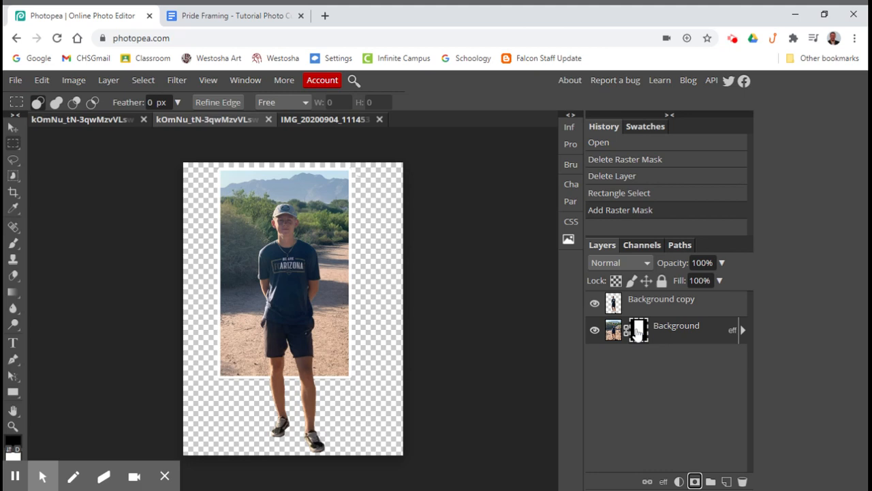
Apply a Stroke layer style to the masked Background layer: 7 px, outside position, white
{"action": "left_click", "coordinate": [42, 81]}
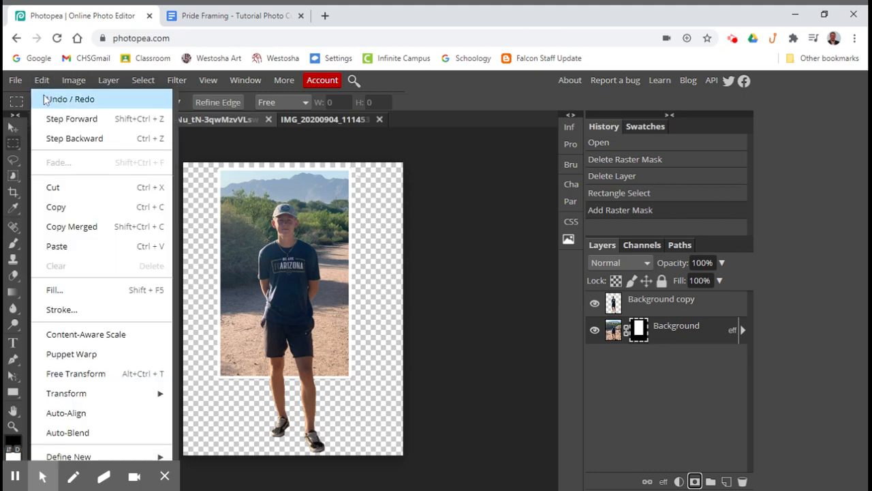
{"action": "mouse_move", "coordinate": [102, 81]}
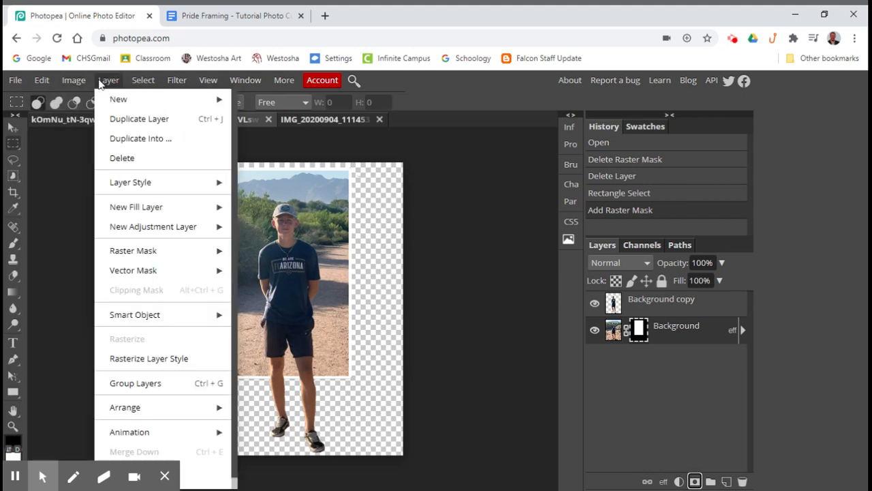
{"action": "mouse_move", "coordinate": [117, 181]}
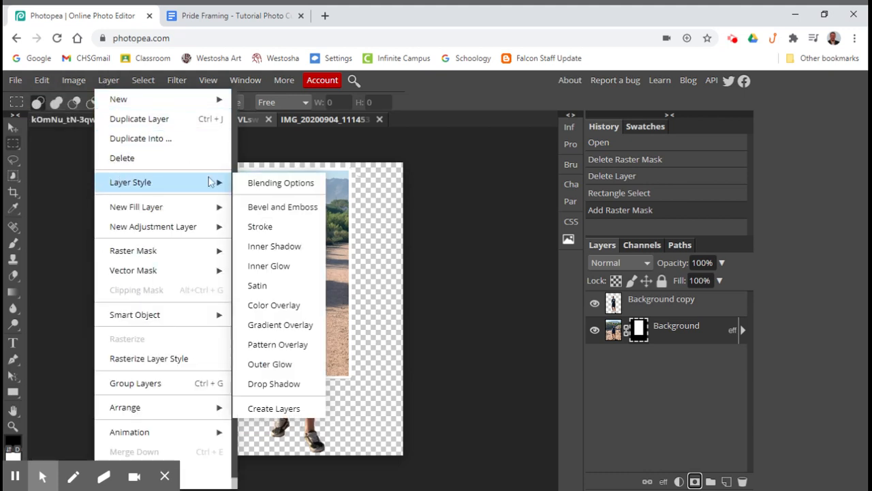
{"action": "left_click", "coordinate": [266, 226]}
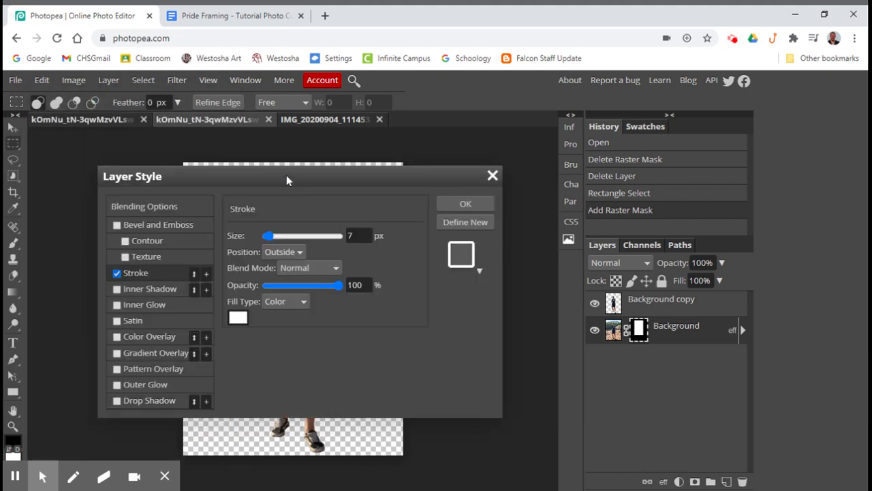
{"action": "left_click_drag", "start_coordinate": [286, 179], "coordinate": [623, 121]}
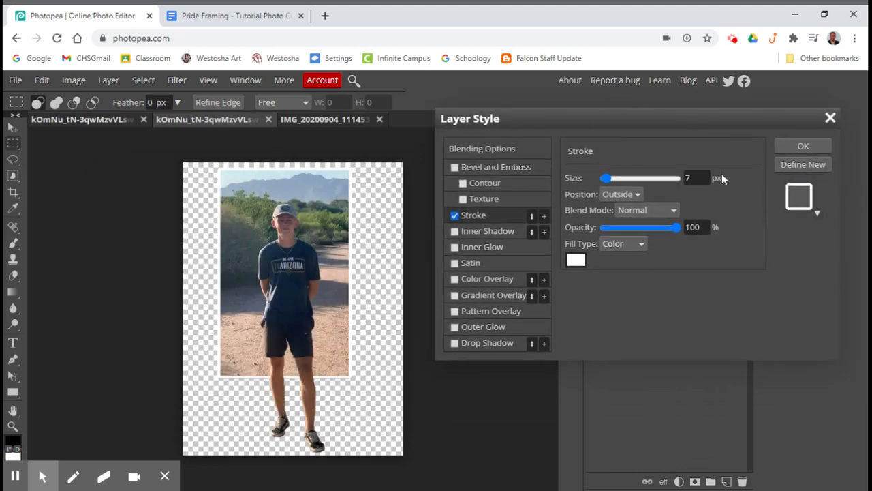
{"action": "left_click", "coordinate": [575, 261]}
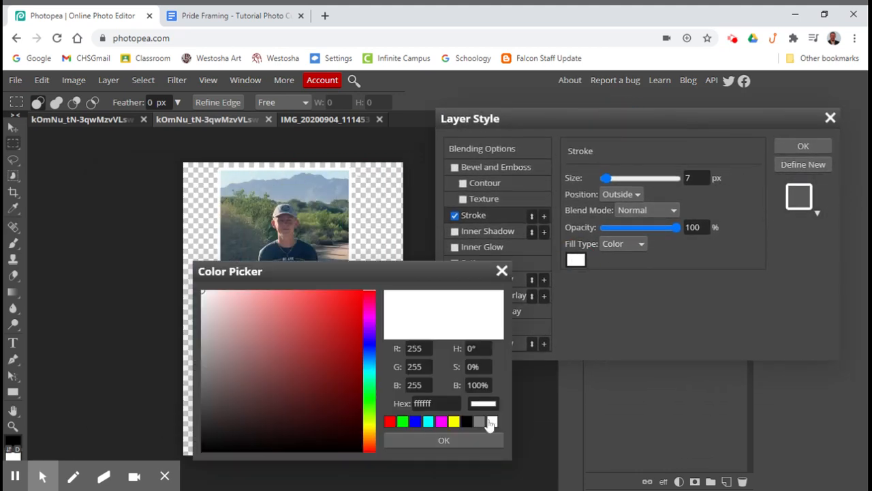
{"action": "left_click", "coordinate": [502, 270]}
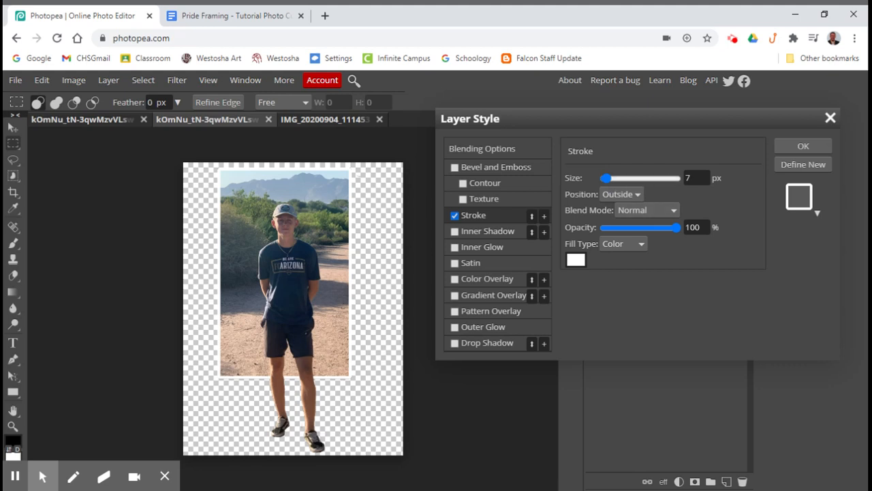
{"action": "left_click", "coordinate": [804, 147]}
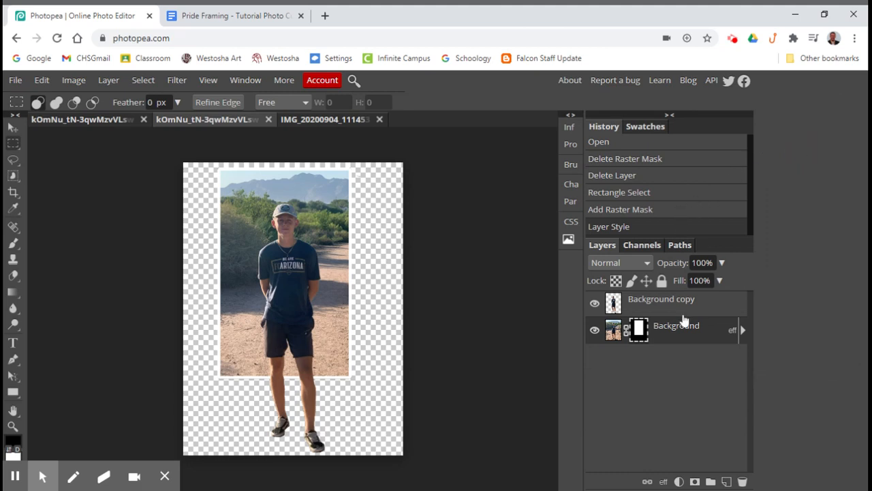
Add a new layer beneath the Background layer and fill it with solid grey
{"action": "left_click", "coordinate": [727, 480]}
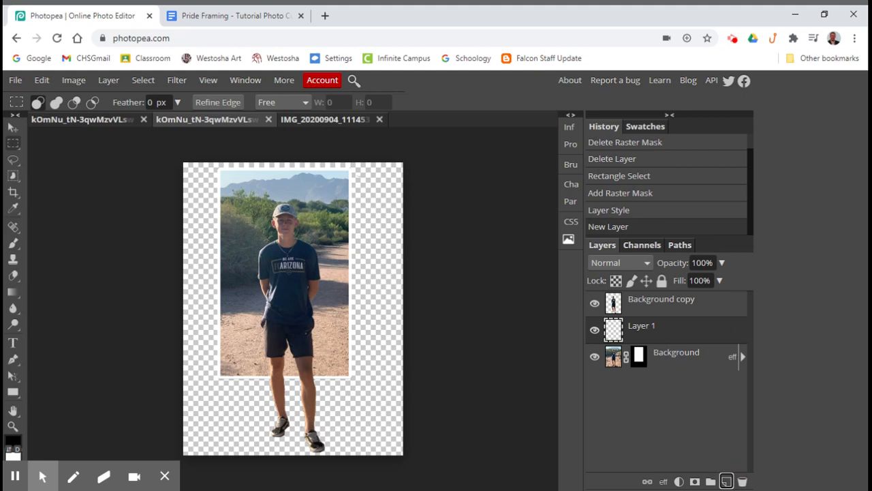
{"action": "left_click_drag", "start_coordinate": [672, 334], "coordinate": [669, 374]}
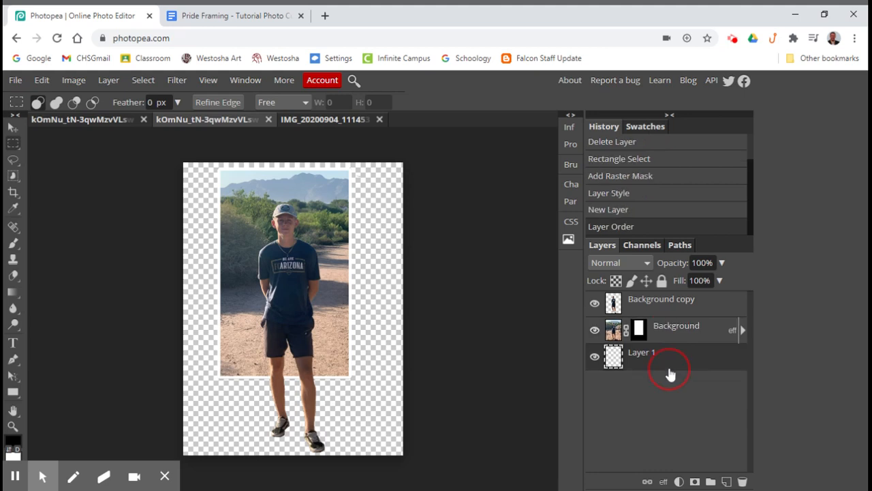
{"action": "left_click", "coordinate": [41, 80]}
{"action": "left_click", "coordinate": [55, 290]}
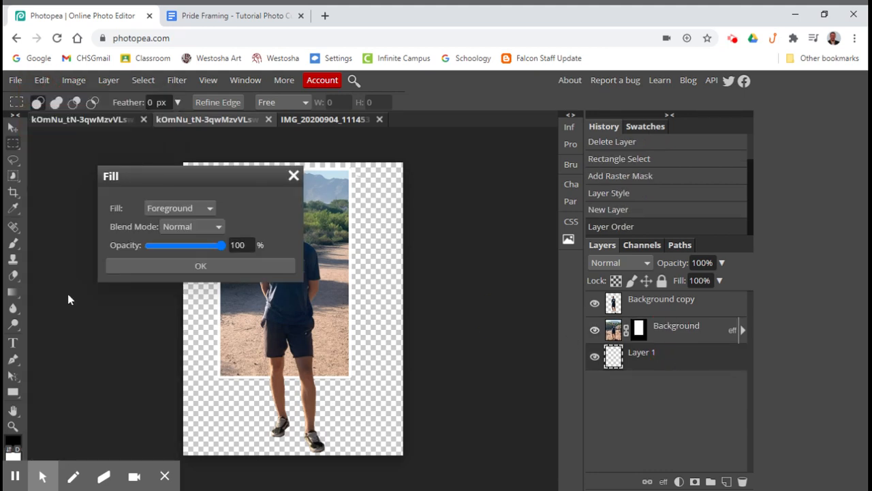
{"action": "left_click", "coordinate": [179, 207]}
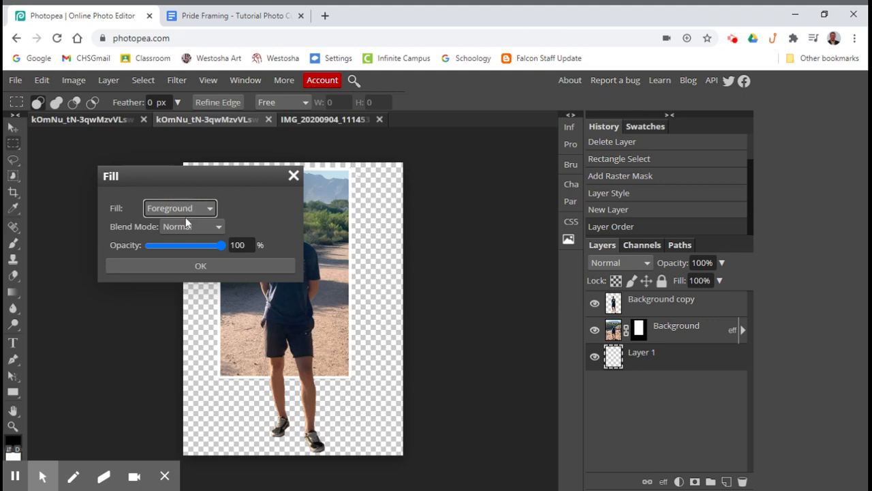
{"action": "left_click", "coordinate": [173, 266]}
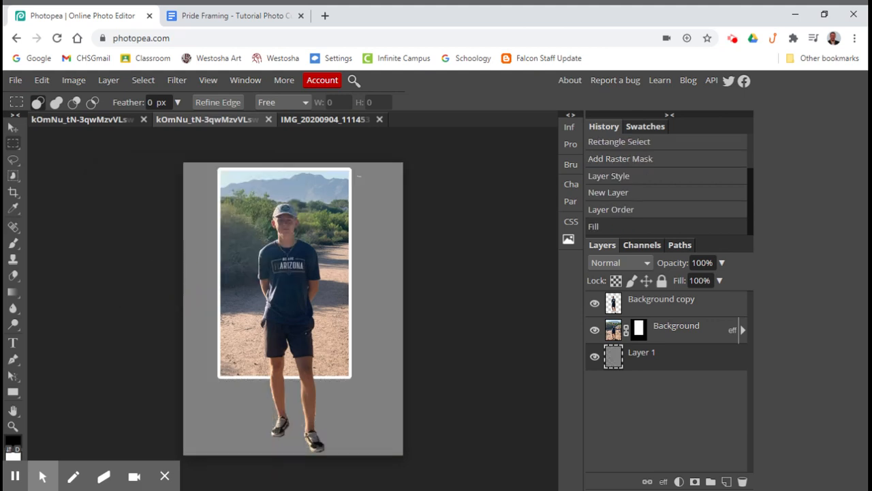
Load the Background layer's rectangular mask as a selection with the mask as the active target
{"action": "left_click", "coordinate": [671, 334]}
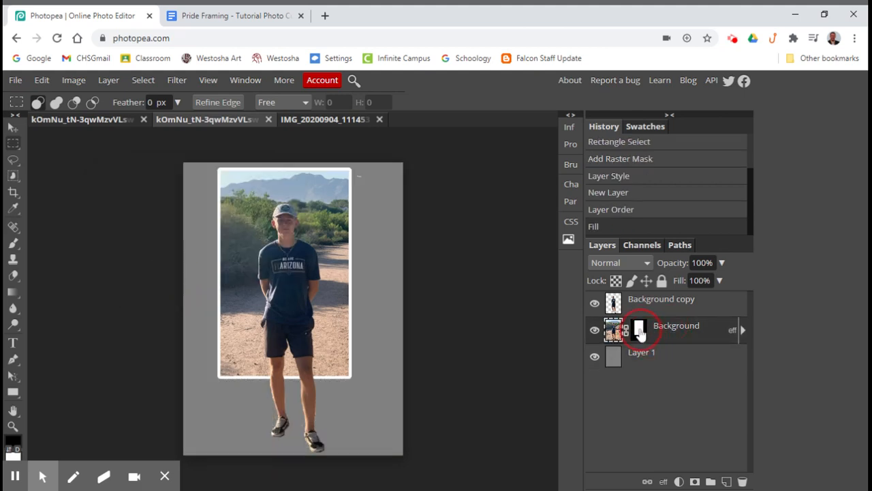
{"action": "left_click", "coordinate": [639, 330]}
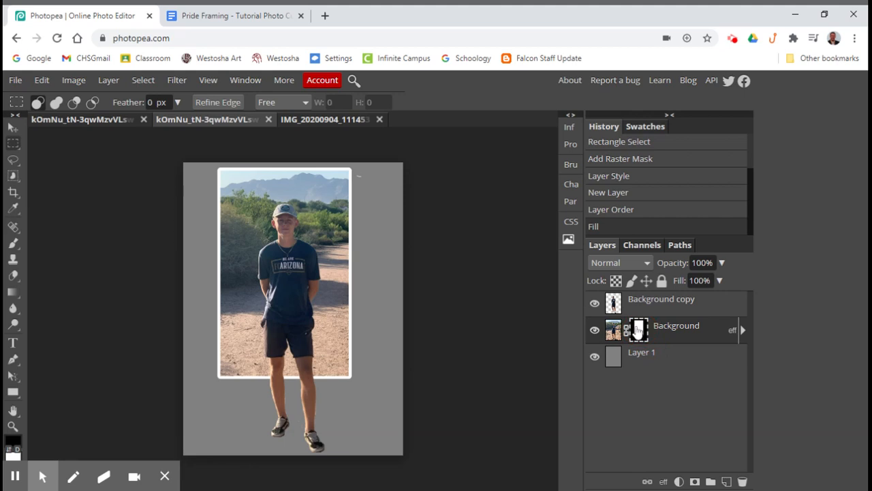
{"action": "left_click", "coordinate": [638, 331], "text": "ctrl"}
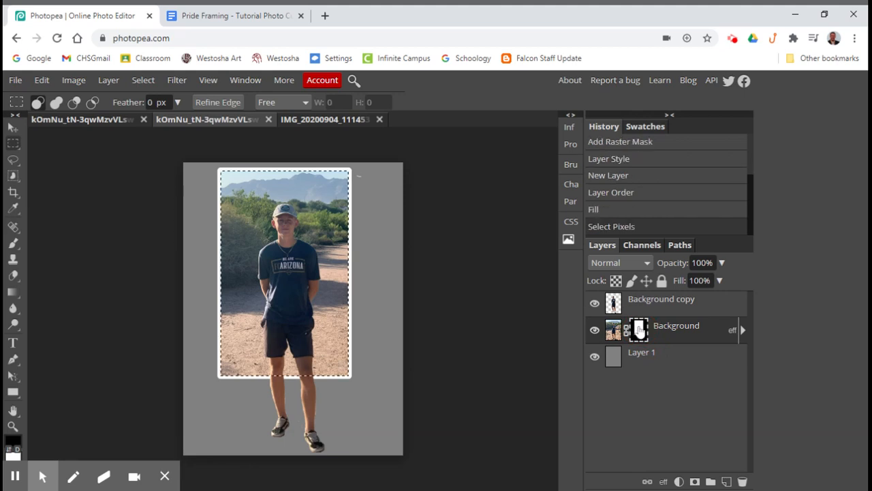
Distort the selected mask into a slanted frame, moving its upper-left corner inward and its other three corners outward
{"action": "left_click", "coordinate": [43, 80]}
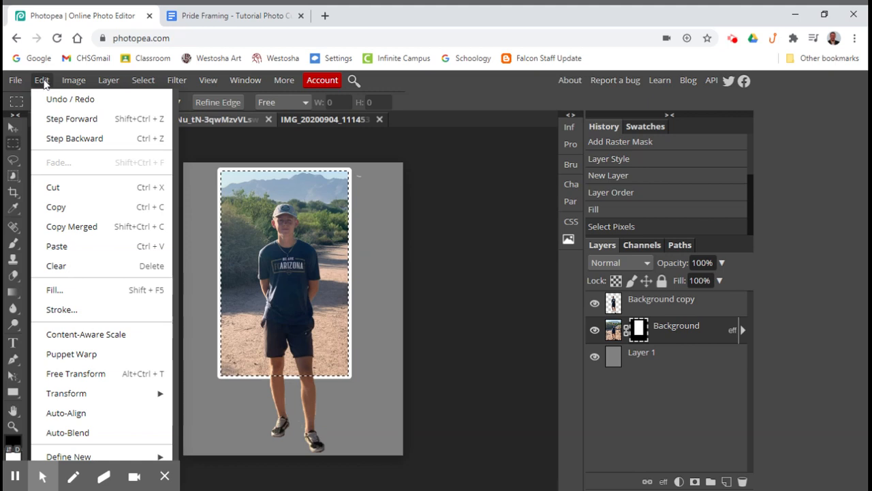
{"action": "mouse_move", "coordinate": [75, 394]}
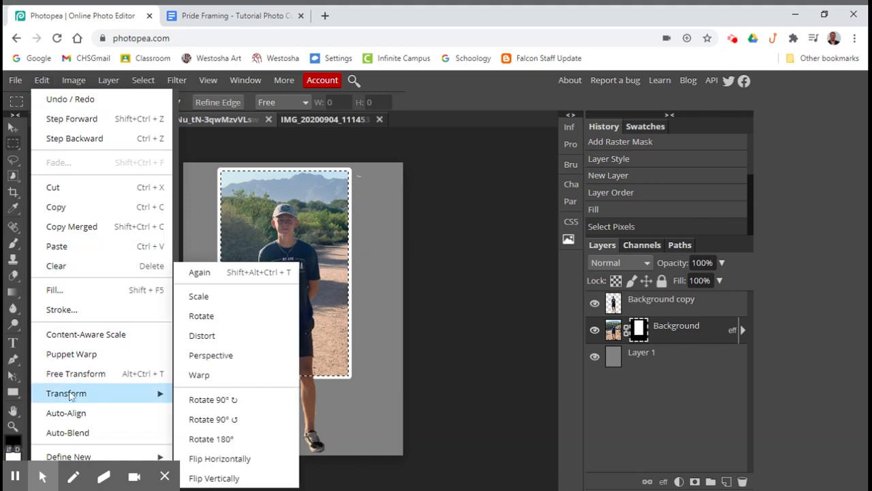
{"action": "left_click", "coordinate": [214, 335]}
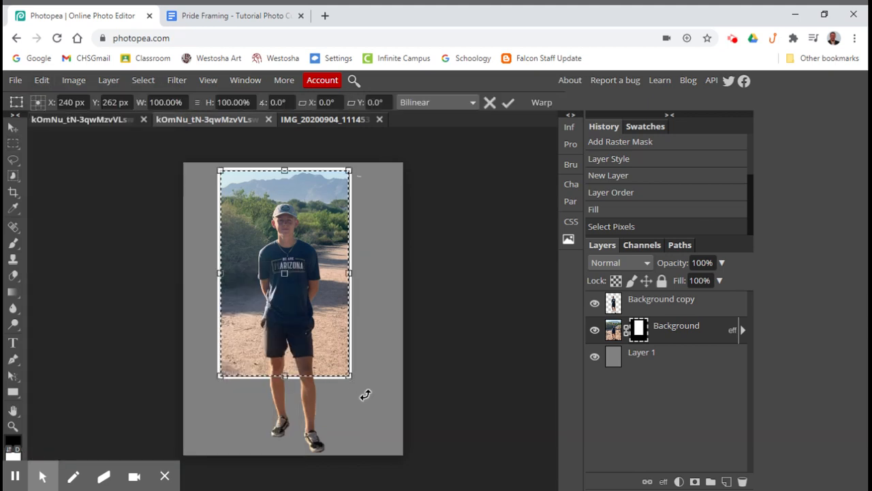
{"action": "left_click_drag", "start_coordinate": [351, 380], "coordinate": [361, 419]}
{"action": "left_click_drag", "start_coordinate": [350, 170], "coordinate": [368, 176]}
{"action": "left_click_drag", "start_coordinate": [220, 171], "coordinate": [262, 171]}
{"action": "left_click_drag", "start_coordinate": [368, 176], "coordinate": [362, 166]}
{"action": "left_click_drag", "start_coordinate": [221, 375], "coordinate": [191, 374]}
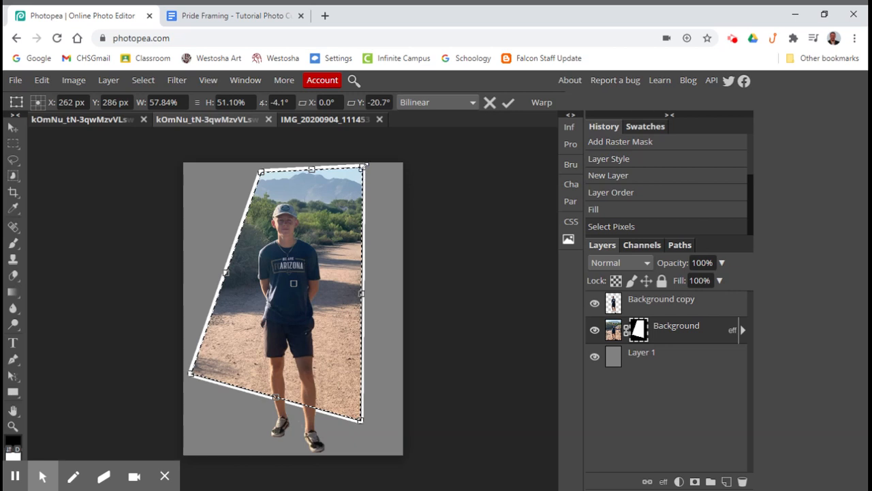
Widen the distorted frame at its upper-right corner, raise its lower-right corner slightly, apply the transform and deselect
{"action": "left_click_drag", "start_coordinate": [363, 165], "coordinate": [380, 166]}
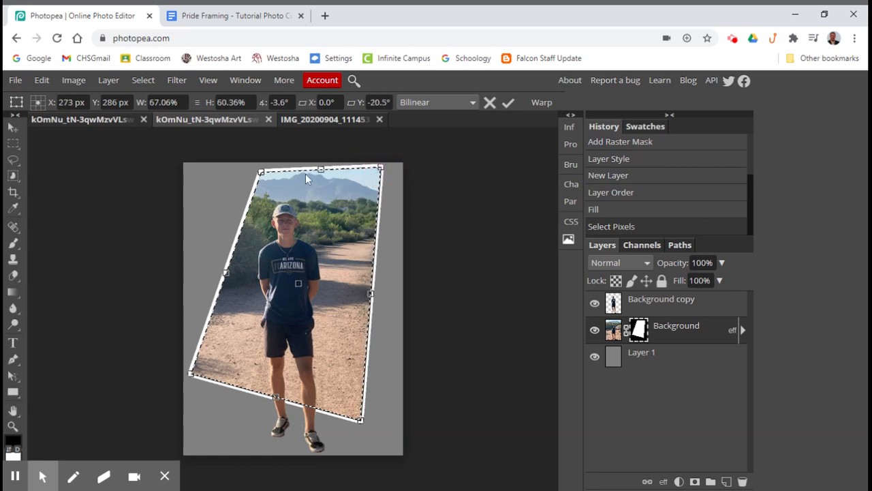
{"action": "left_click_drag", "start_coordinate": [262, 171], "coordinate": [262, 171]}
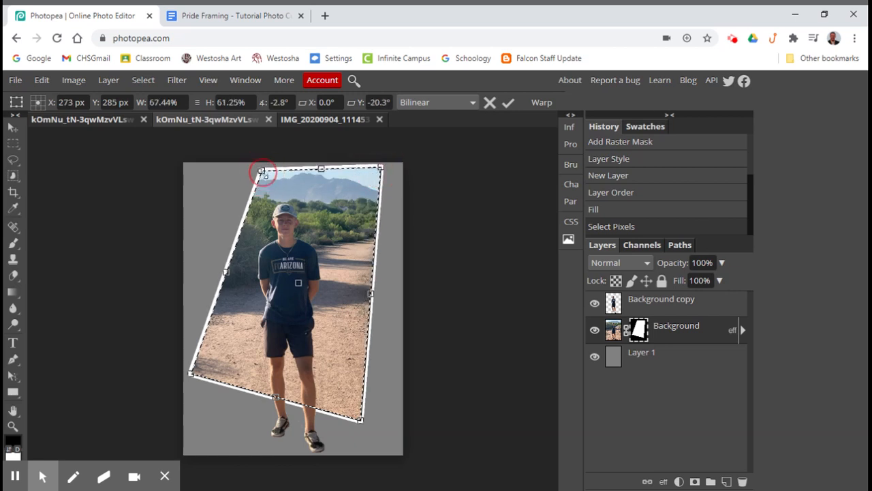
{"action": "left_click_drag", "start_coordinate": [354, 421], "coordinate": [359, 410]}
{"action": "key", "text": "Return"}
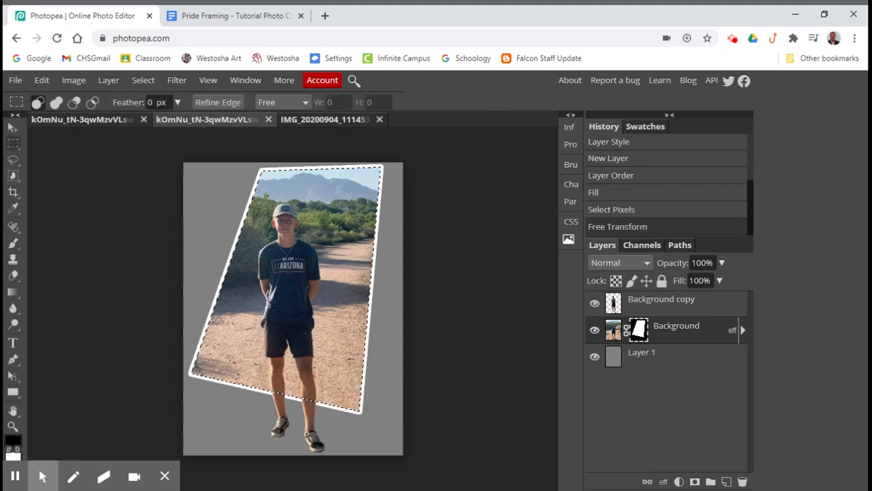
{"action": "left_click", "coordinate": [143, 80]}
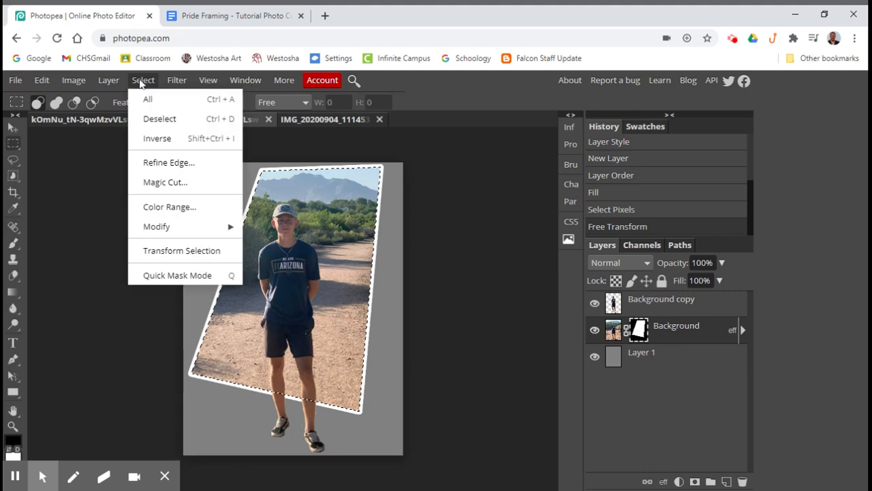
{"action": "left_click", "coordinate": [154, 120]}
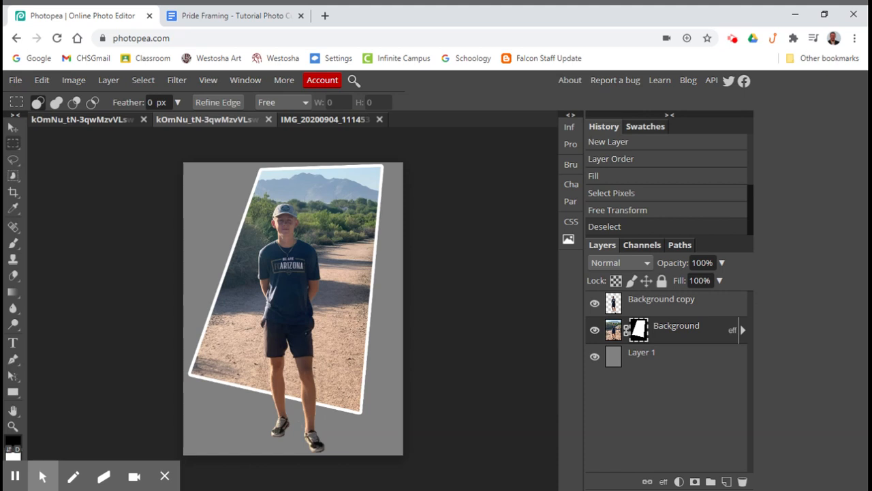
Export the finished composition as a JPG with the quality raised close to the maximum
{"action": "left_click", "coordinate": [15, 79]}
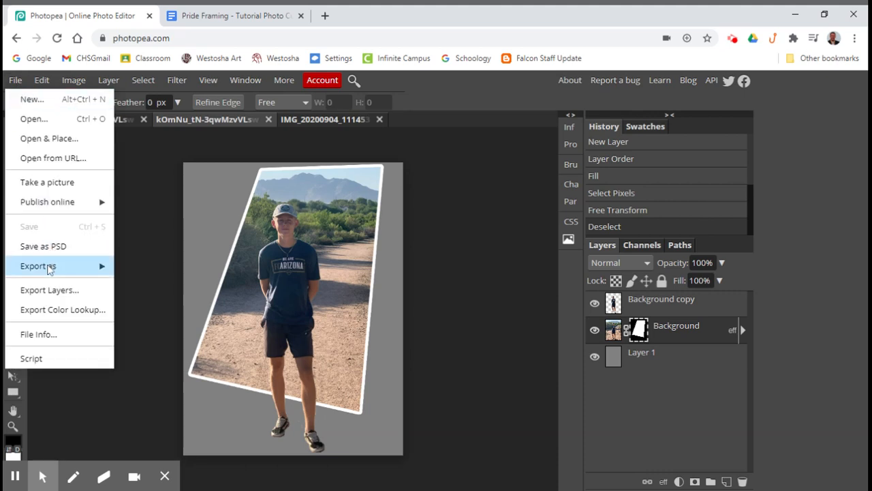
{"action": "mouse_move", "coordinate": [50, 267]}
{"action": "left_click", "coordinate": [136, 288]}
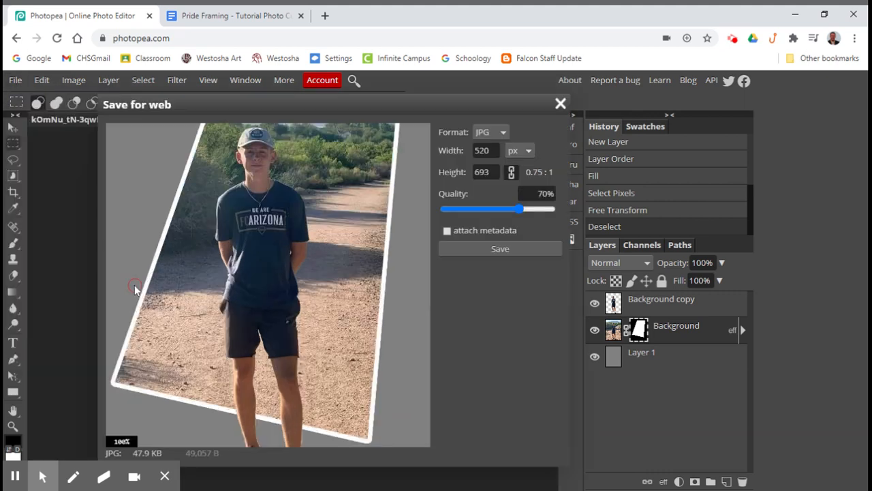
{"action": "left_click_drag", "start_coordinate": [521, 209], "coordinate": [551, 209]}
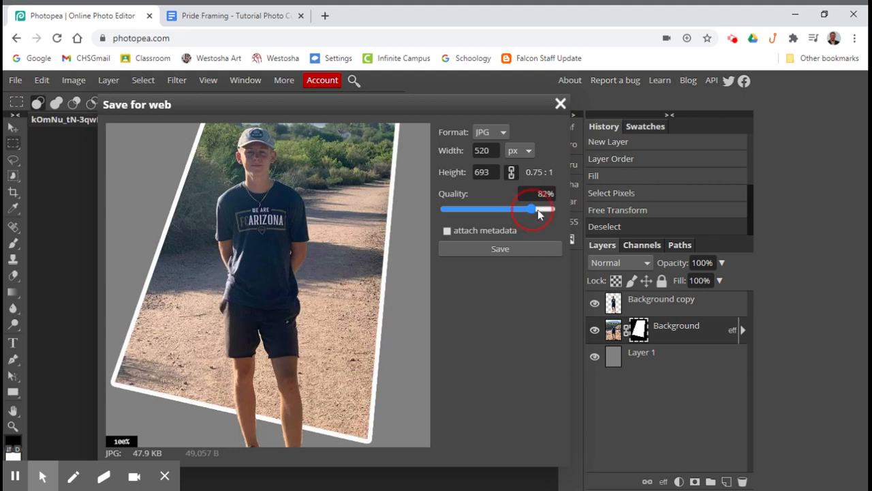
{"action": "left_click", "coordinate": [499, 248]}
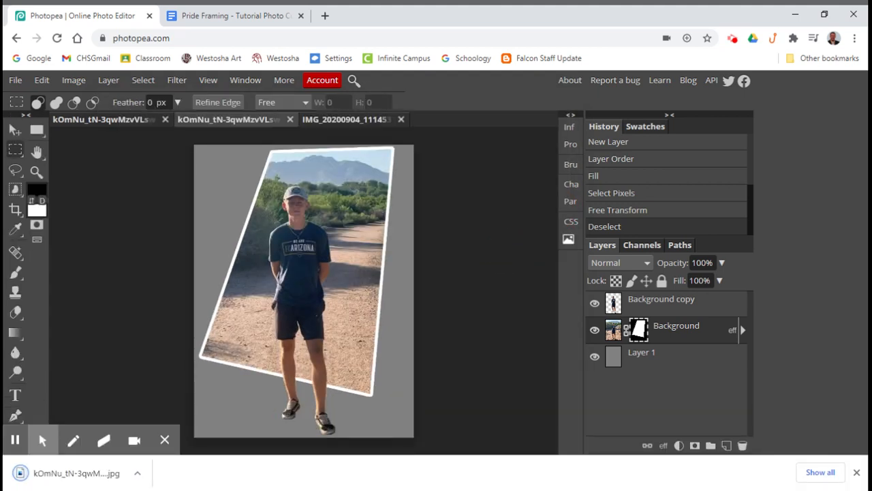